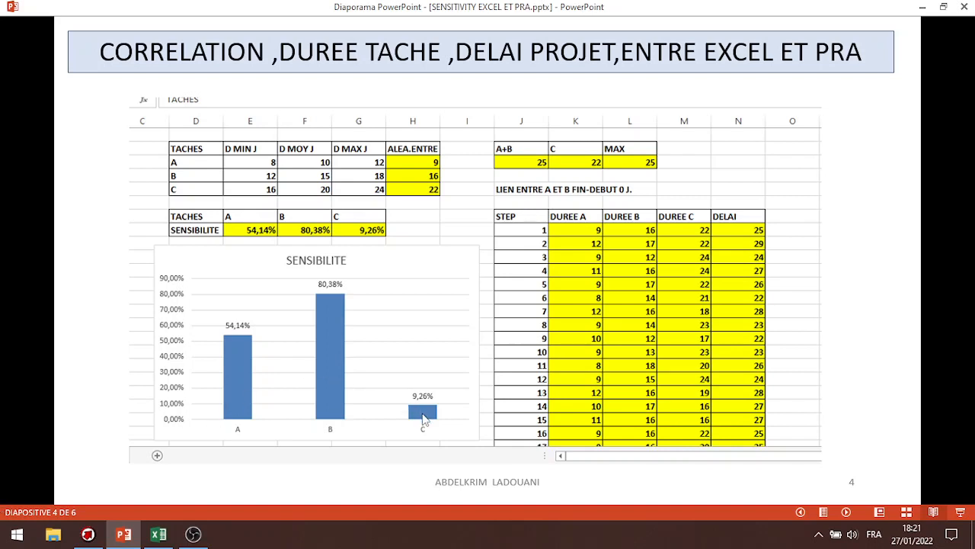
# - Review the slides comparing the Excel sensitivity chart with the PRA risk analysis settings and tornado graph
pyautogui.click(429, 343)
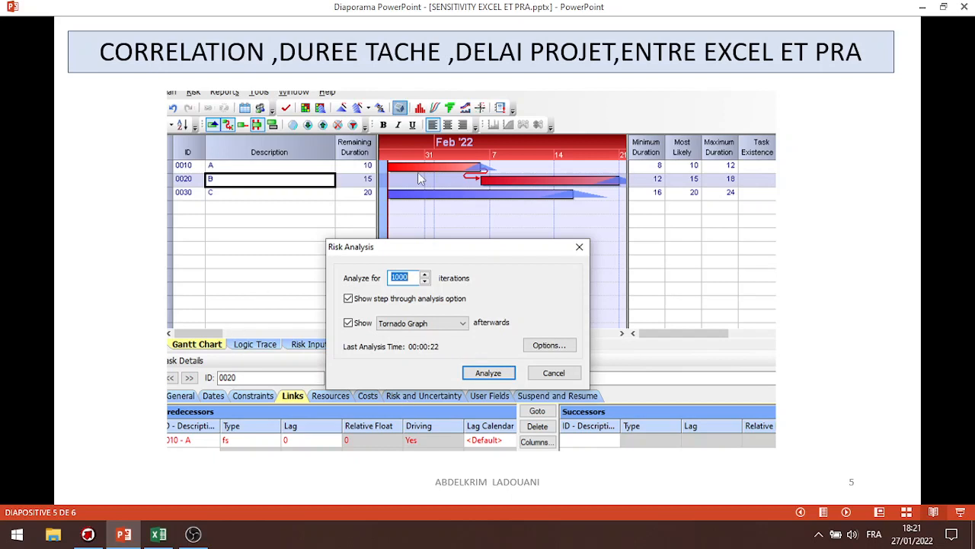
pyautogui.click(259, 286)
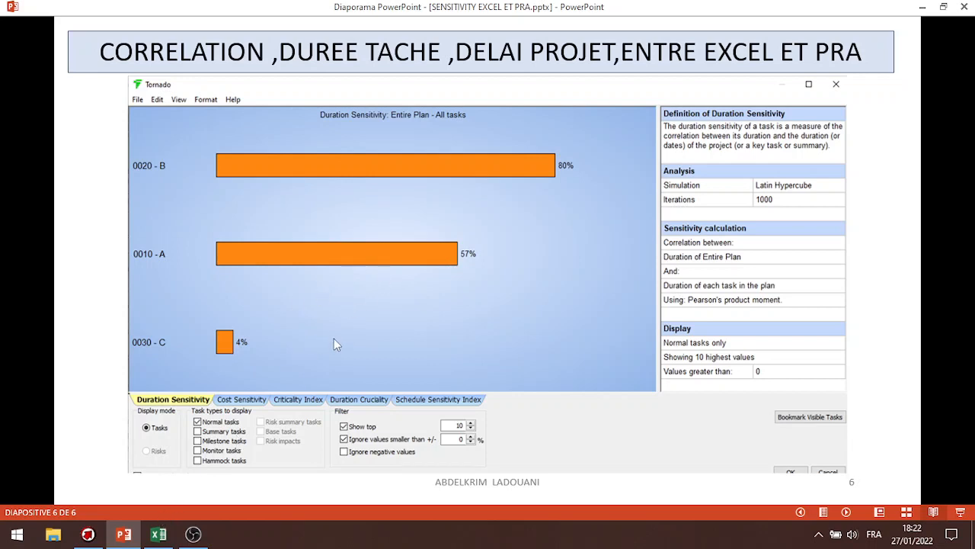
pyautogui.press('Left')
pyautogui.press('Left')
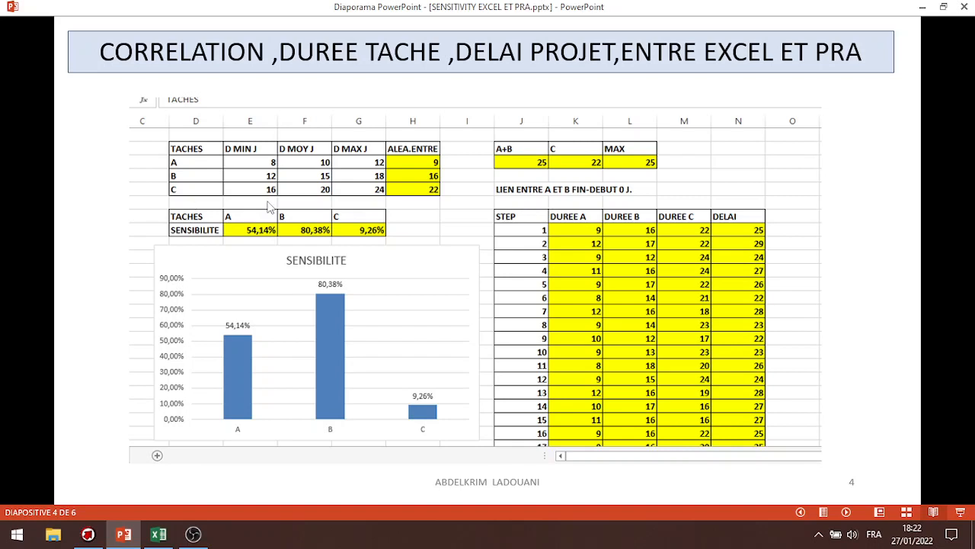
pyautogui.click(384, 282)
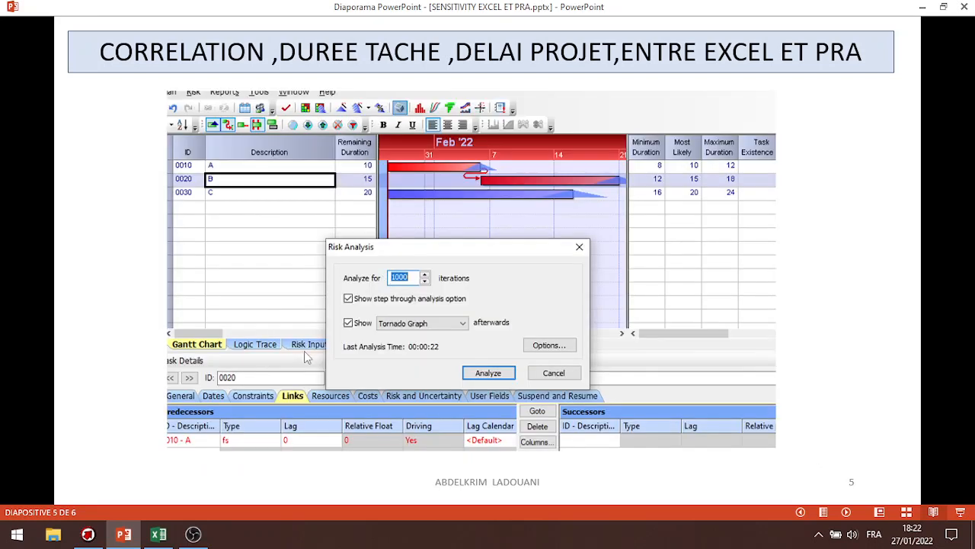
pyautogui.click(290, 361)
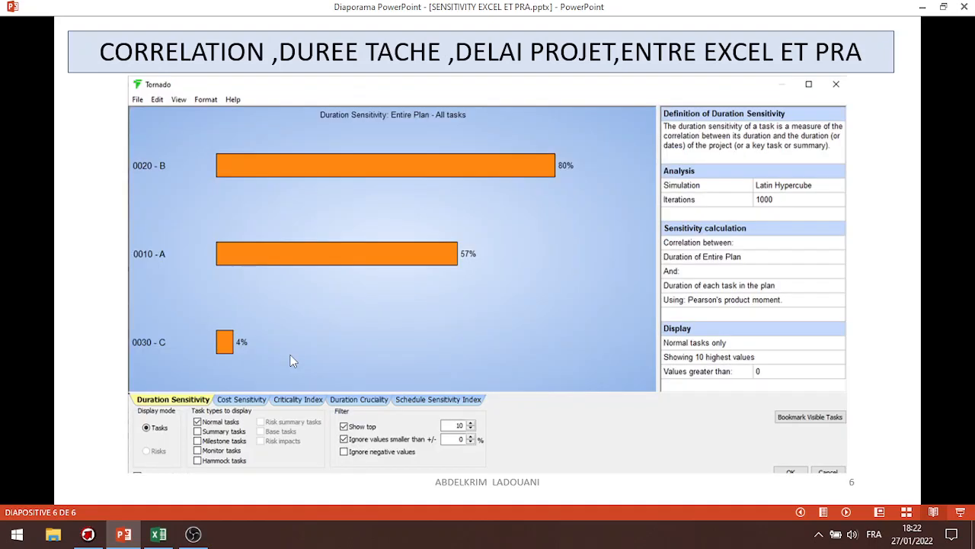
# - Switch to the EXCEL MTC.xlsx workbook, recalculate the SENS sheet twice and check the calculation mode options
pyautogui.click(157, 537)
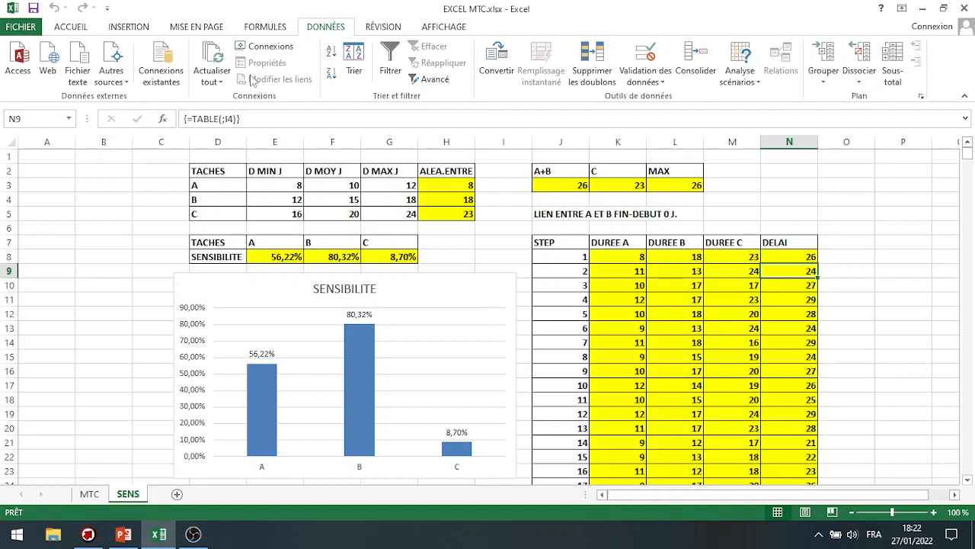
pyautogui.click(263, 29)
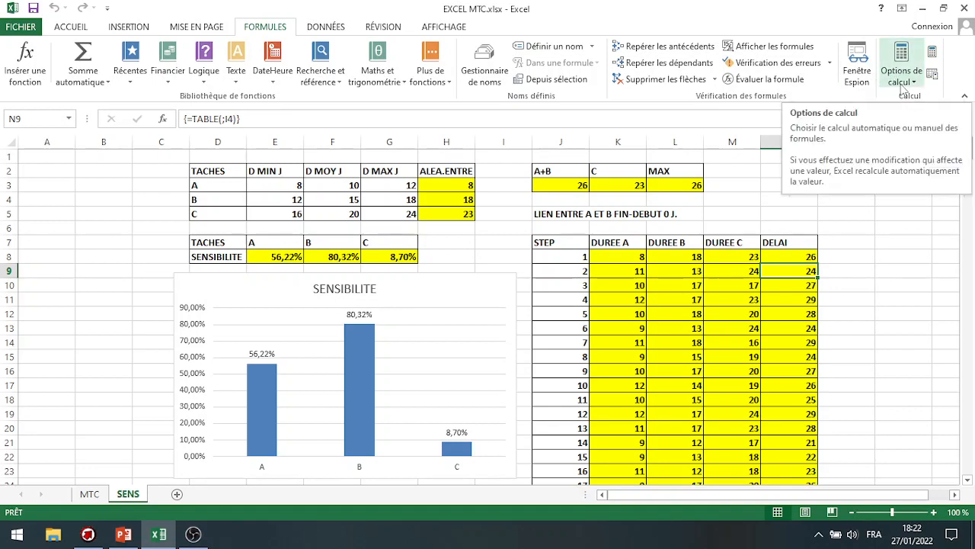
pyautogui.click(931, 53)
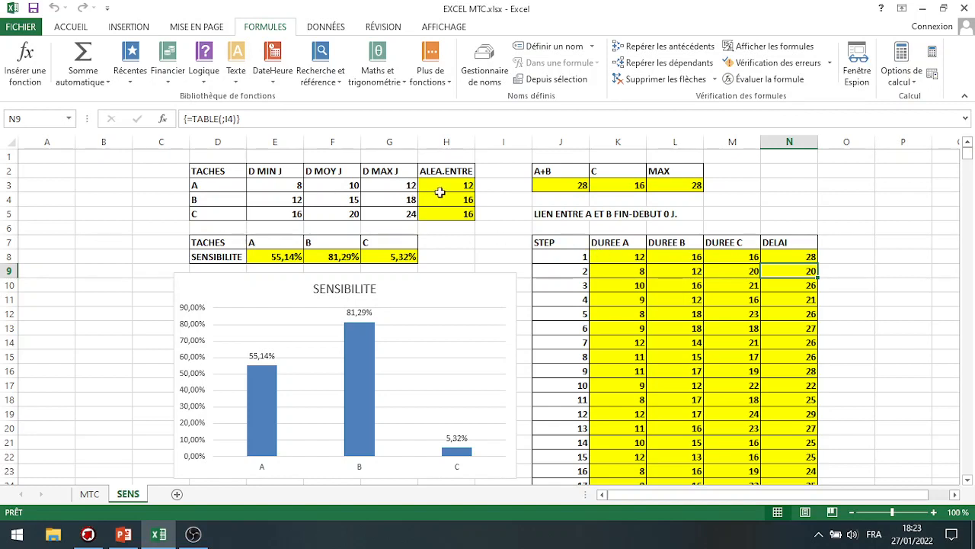
pyautogui.click(932, 54)
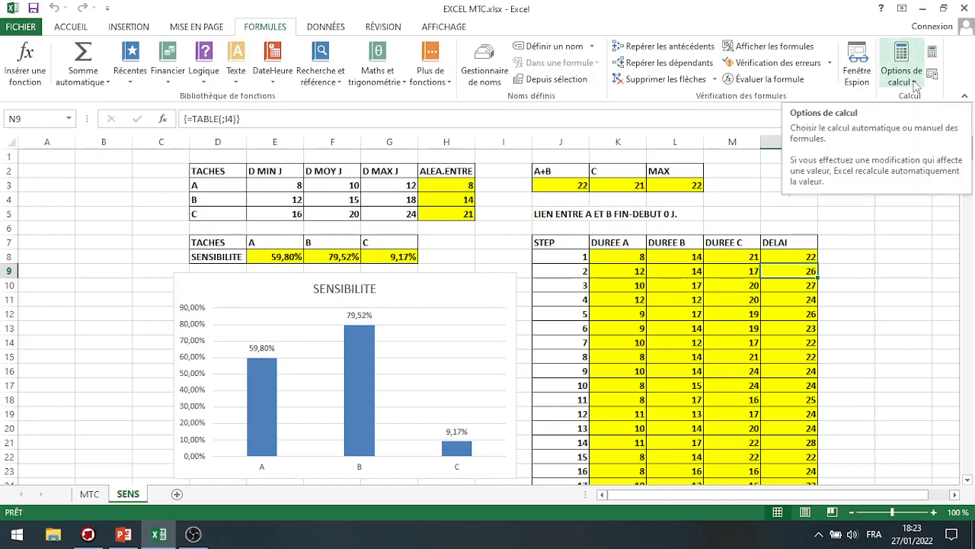
pyautogui.click(914, 83)
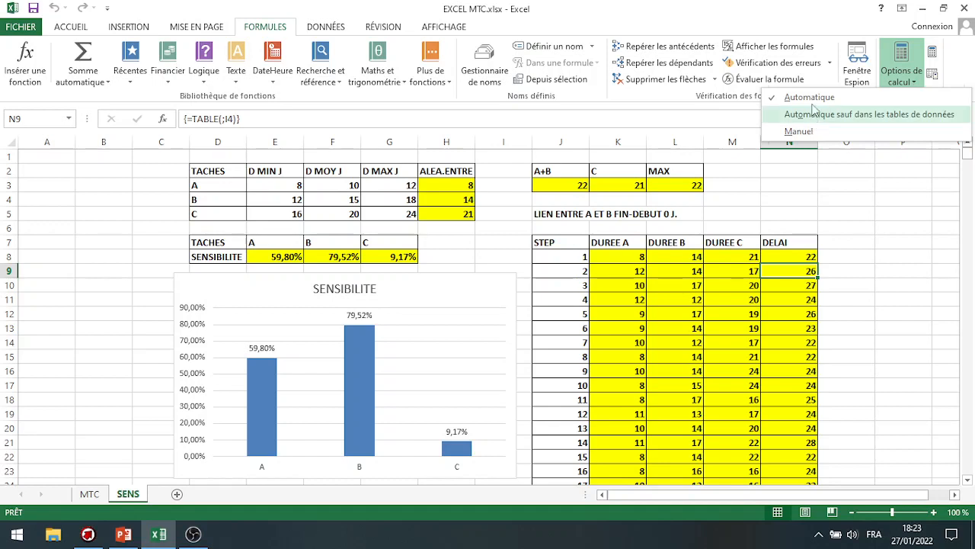
pyautogui.click(843, 168)
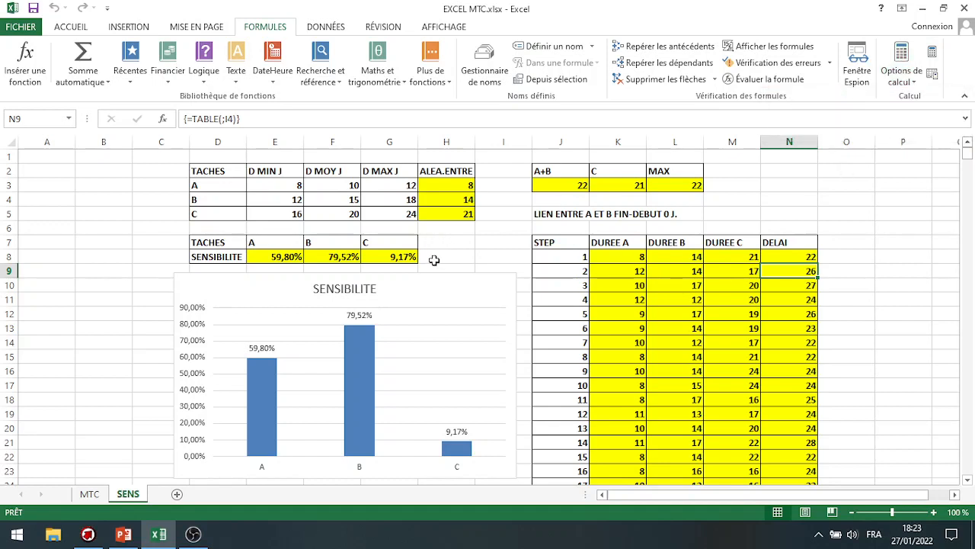
# - Inspect the formulas behind the random task durations and the A+B, C and MAX cells in row 3
pyautogui.click(458, 185)
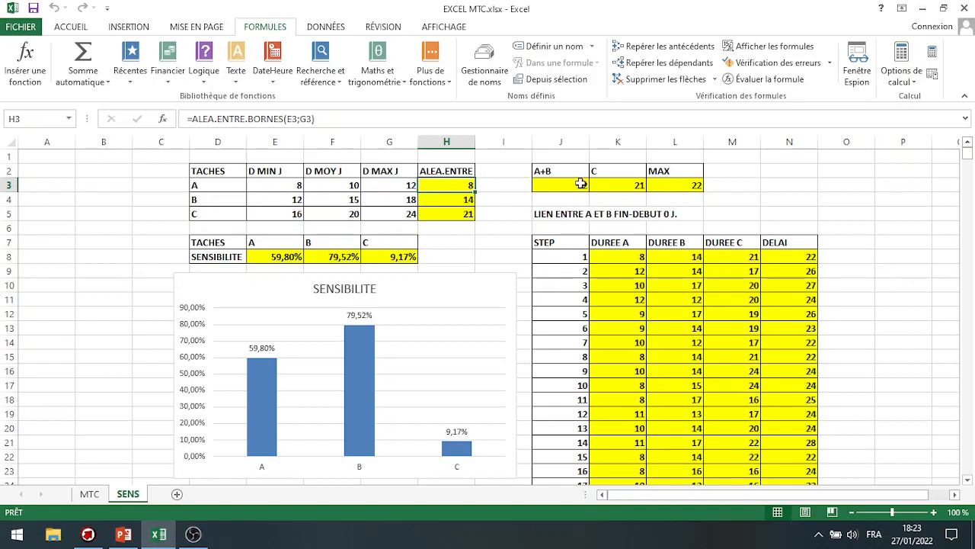
pyautogui.click(580, 185)
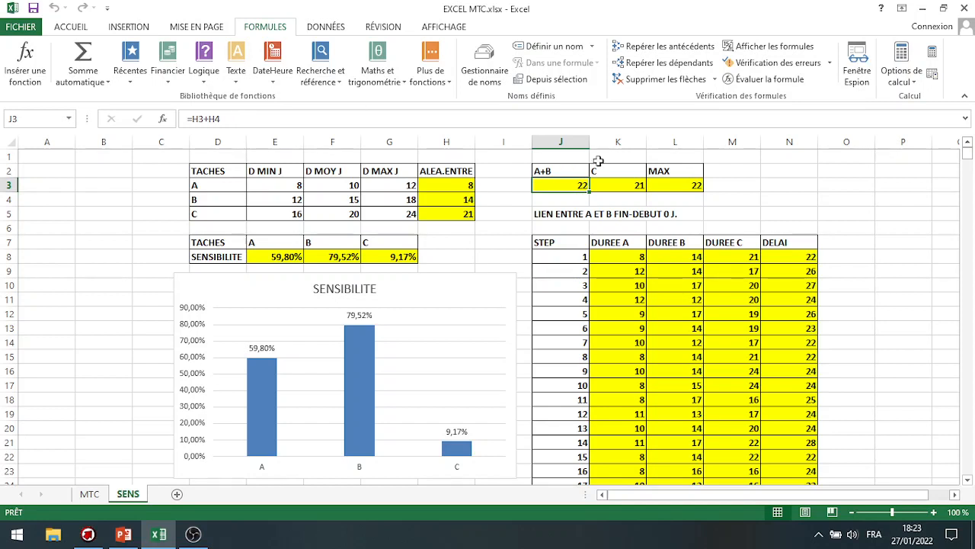
pyautogui.click(633, 186)
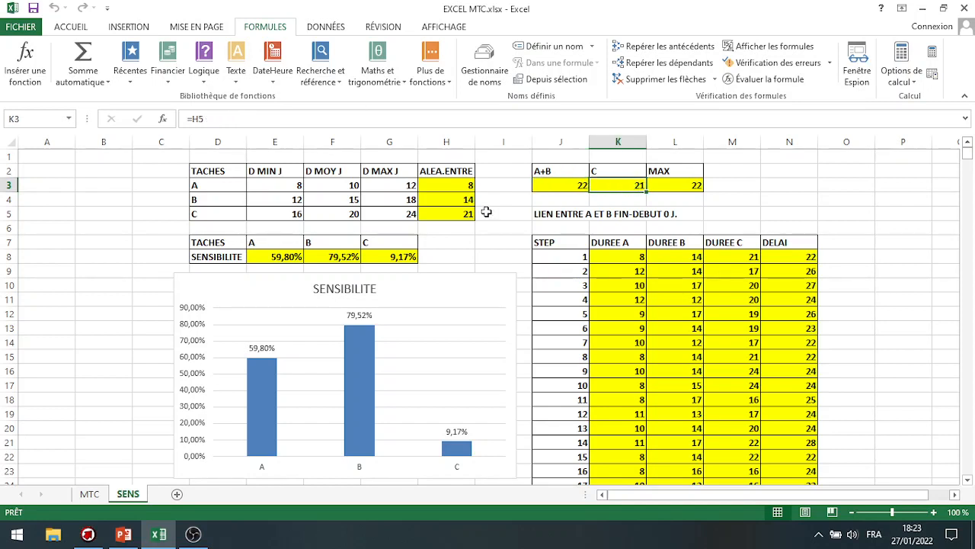
pyautogui.click(463, 216)
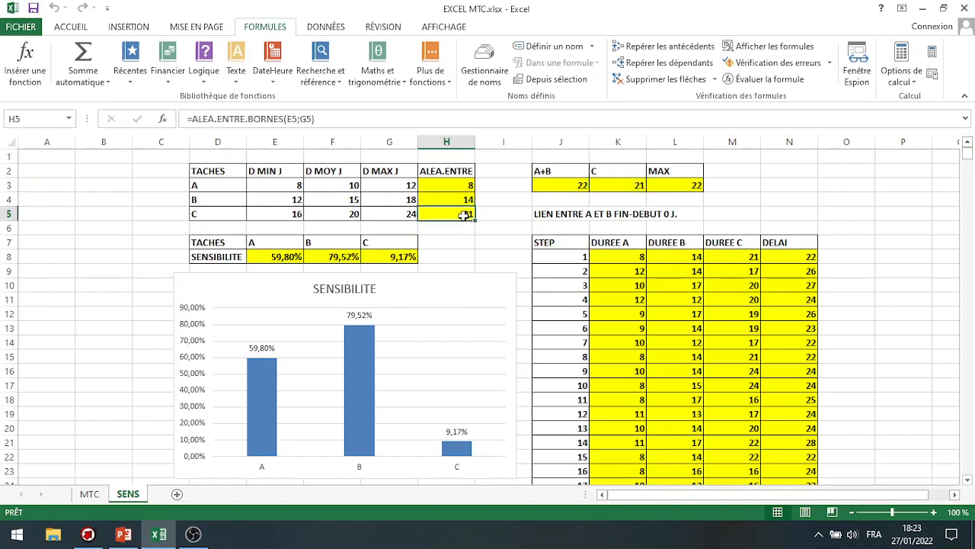
pyautogui.click(628, 186)
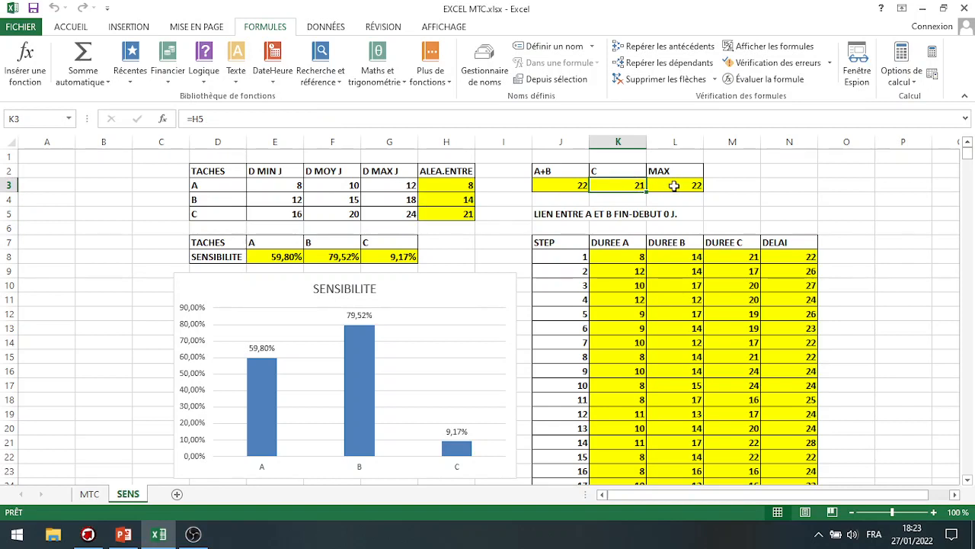
pyautogui.click(676, 186)
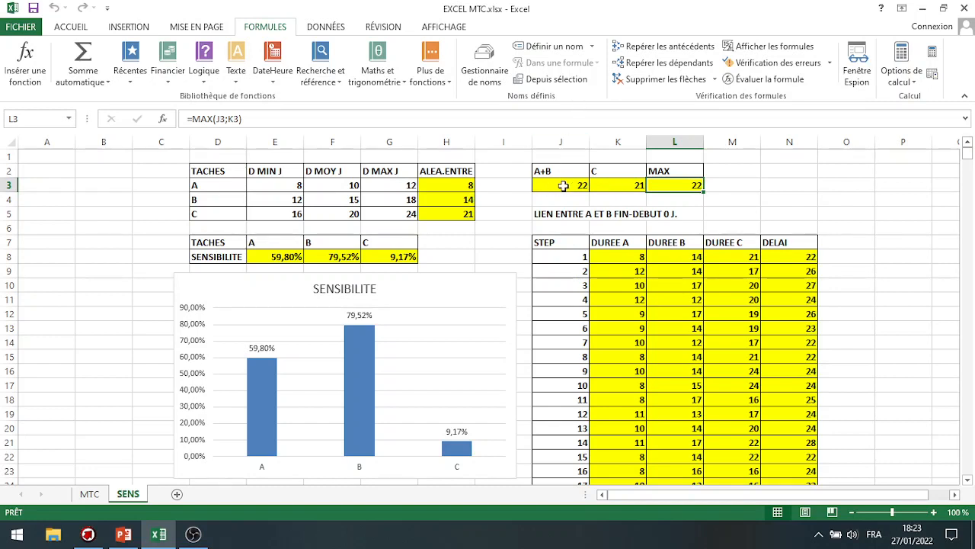
# - Inspect the formulas for DUREE A, DUREE B, DUREE C and DELAI in the first simulation row
pyautogui.click(634, 259)
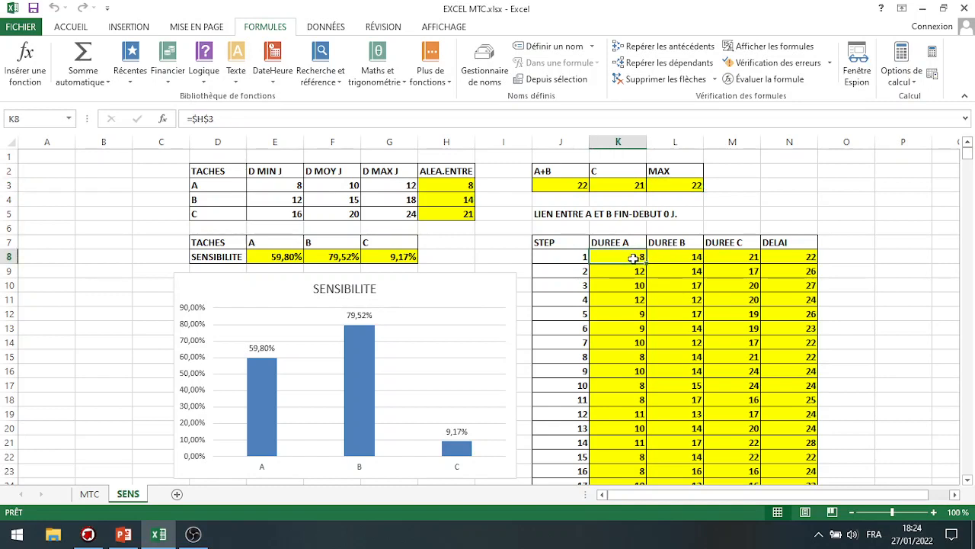
pyautogui.click(672, 257)
pyautogui.click(738, 257)
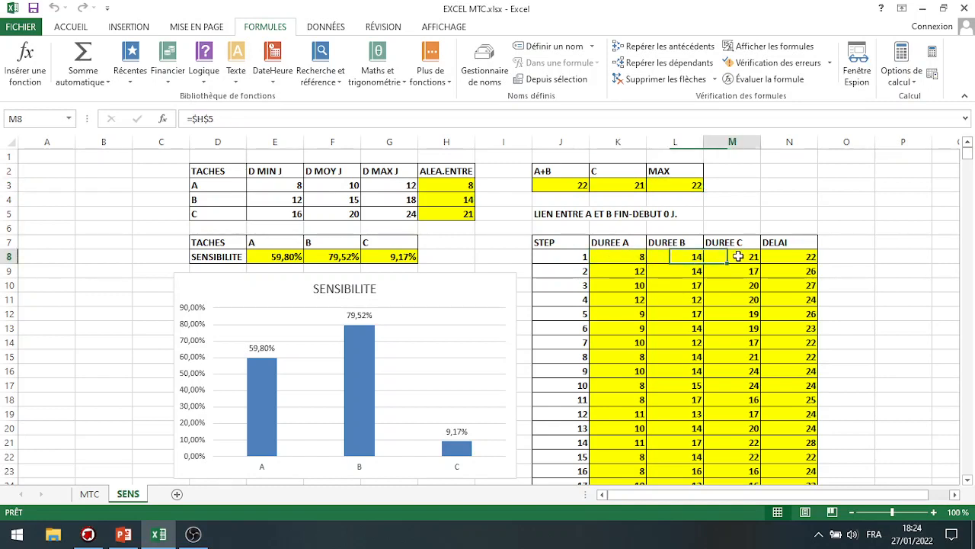
pyautogui.click(782, 257)
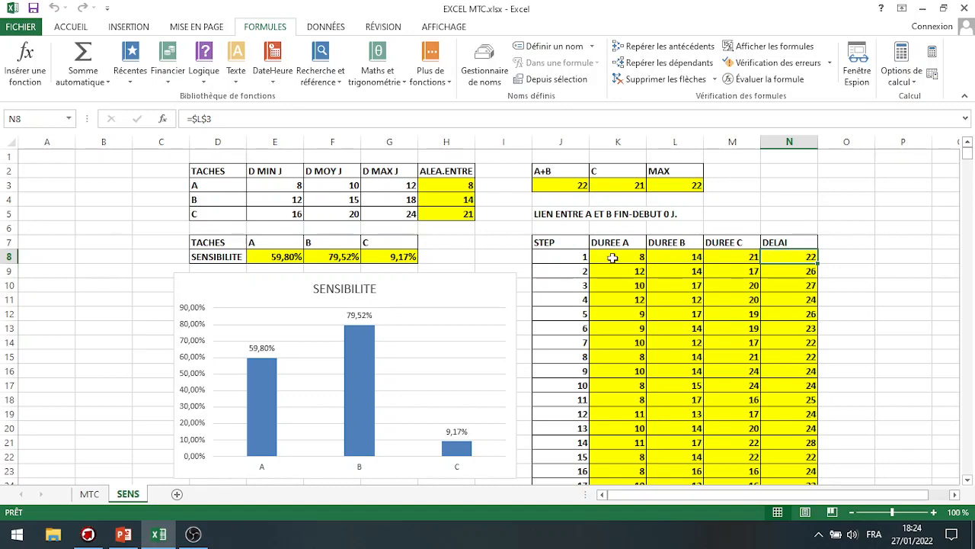
# - Select the simulation range J8:N1007 and start a what-if data table on it
pyautogui.moveTo(572, 257); pyautogui.dragTo(792, 457)
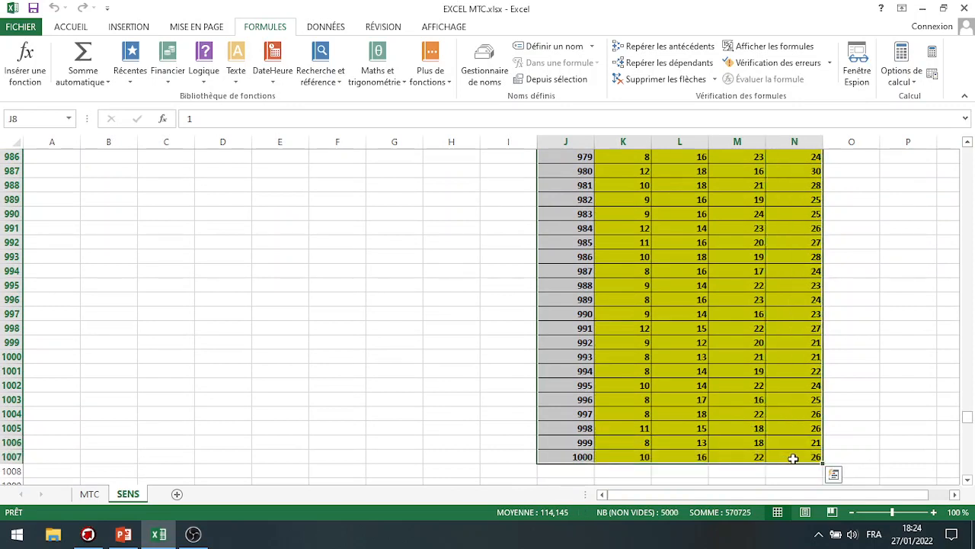
pyautogui.click(325, 29)
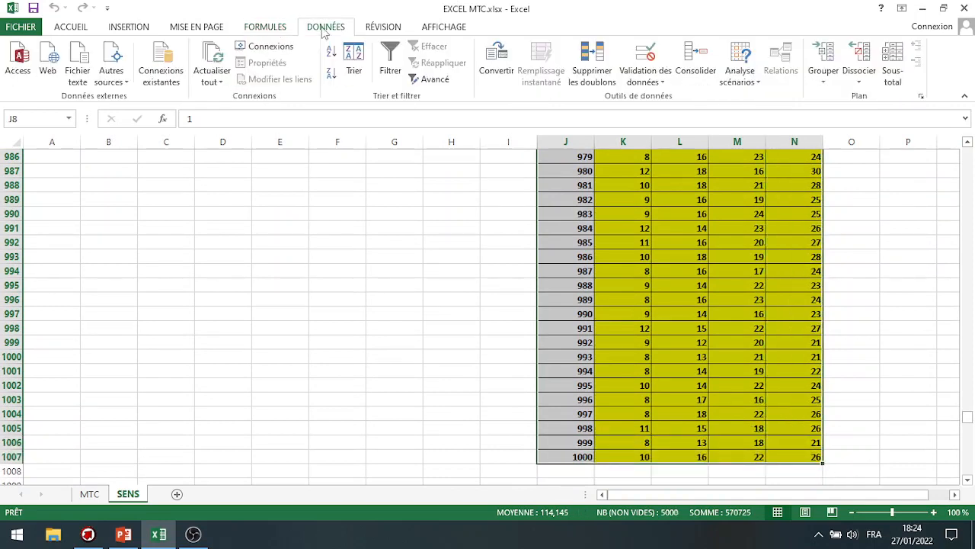
pyautogui.click(739, 74)
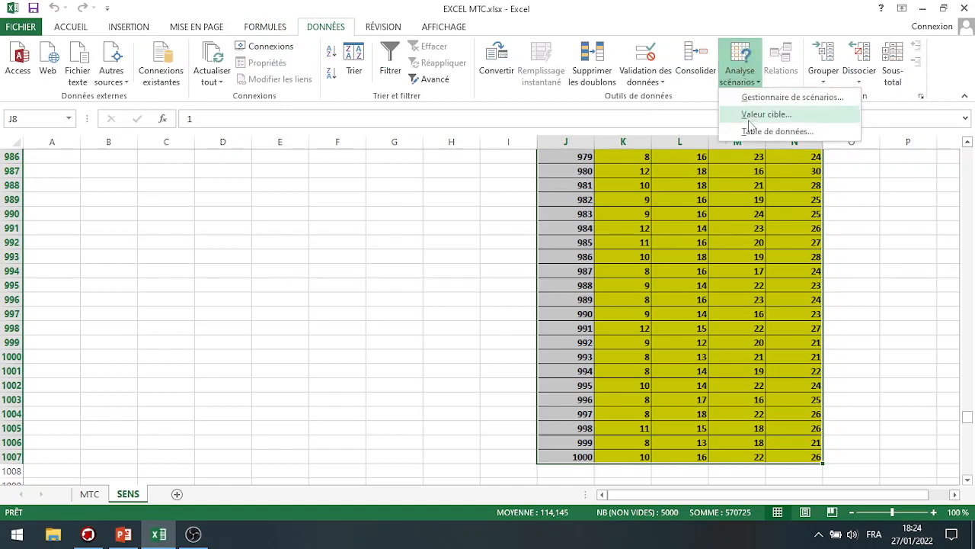
pyautogui.click(743, 133)
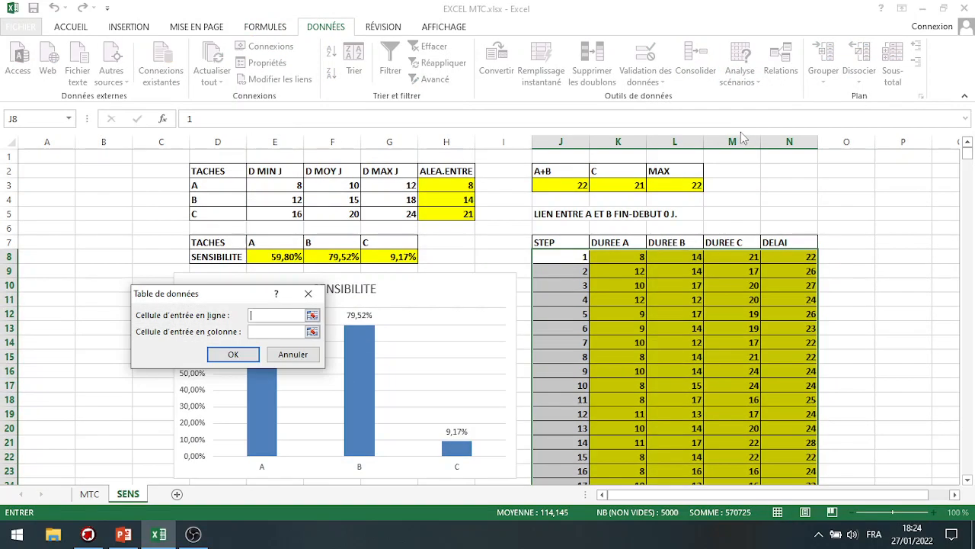
pyautogui.click(159, 243)
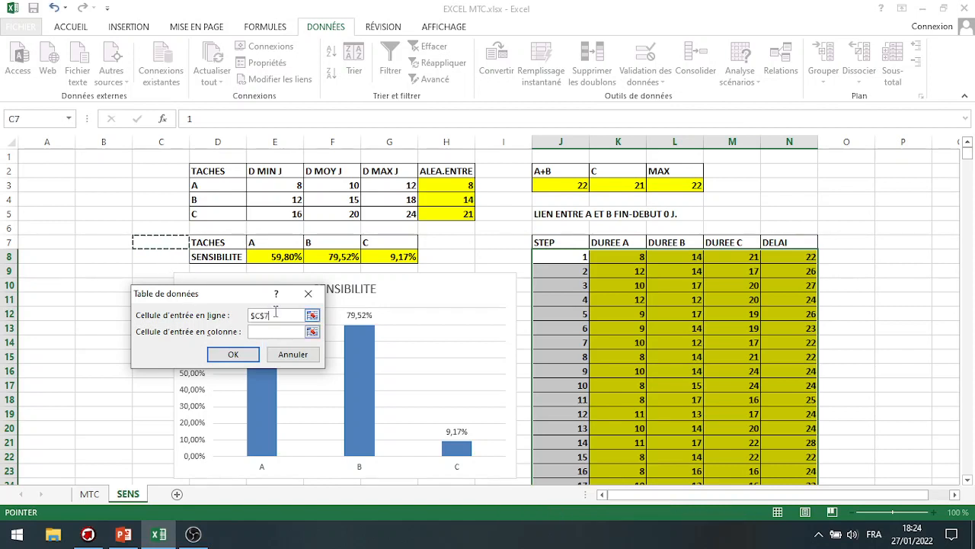
pyautogui.moveTo(267, 316); pyautogui.dragTo(232, 317)
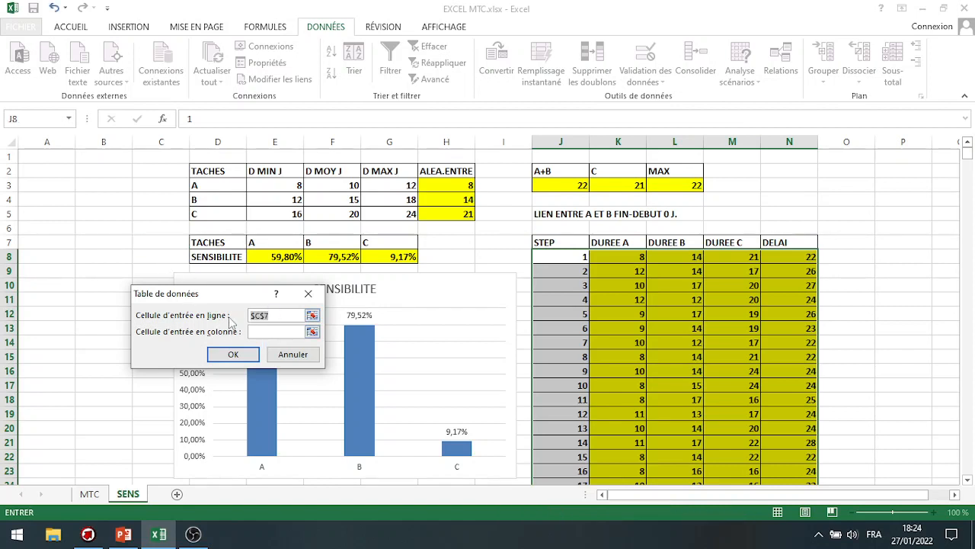
pyautogui.press('Delete')
# - Use the empty cell C7 as the column input cell and generate the data table
pyautogui.click(254, 334)
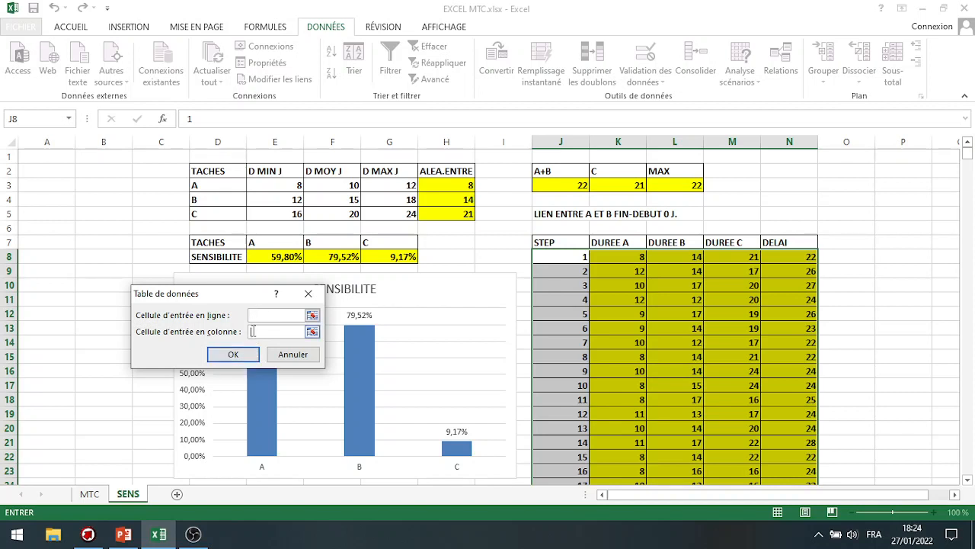
pyautogui.click(152, 242)
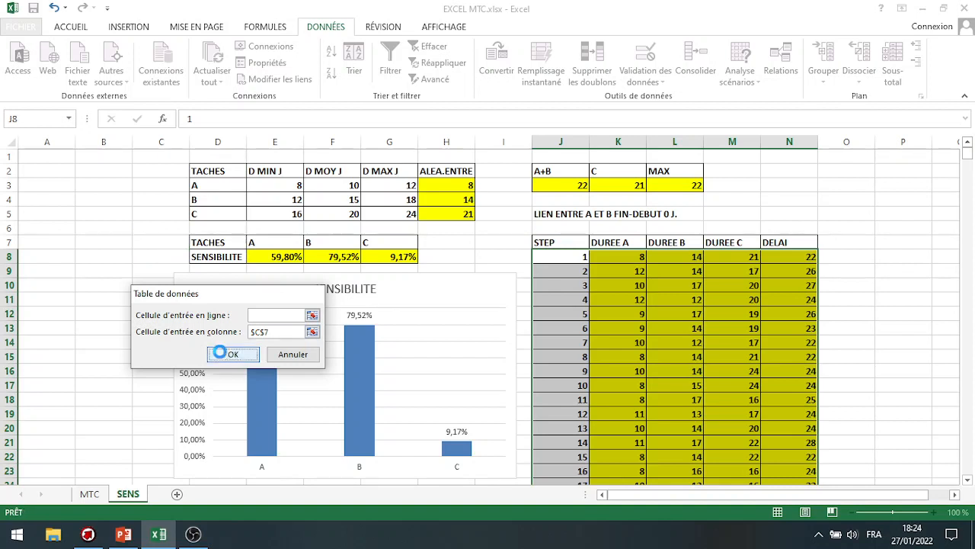
pyautogui.click(220, 353)
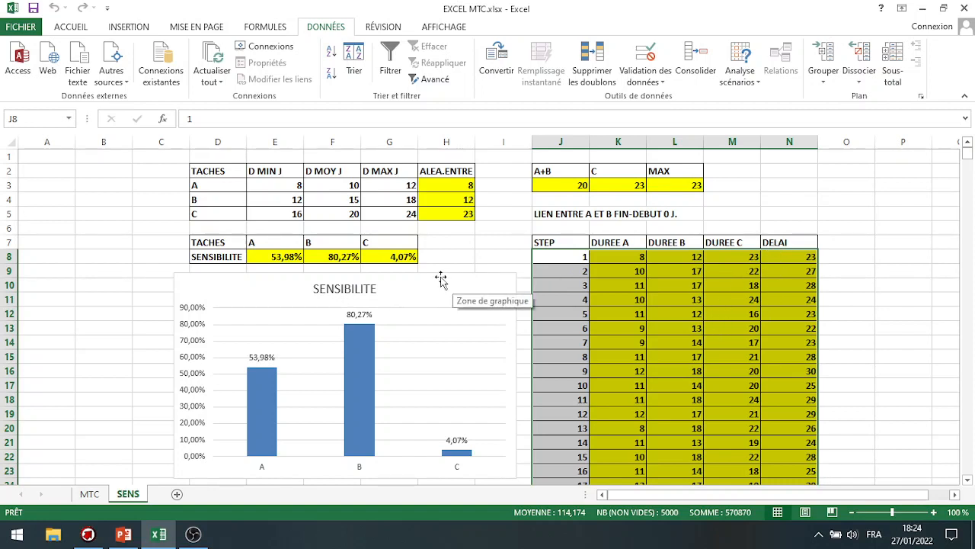
# - Examine the PEARSON sensitivity formulas for tasks C, B and A and the duration and DELAI columns used for task B
pyautogui.click(402, 257)
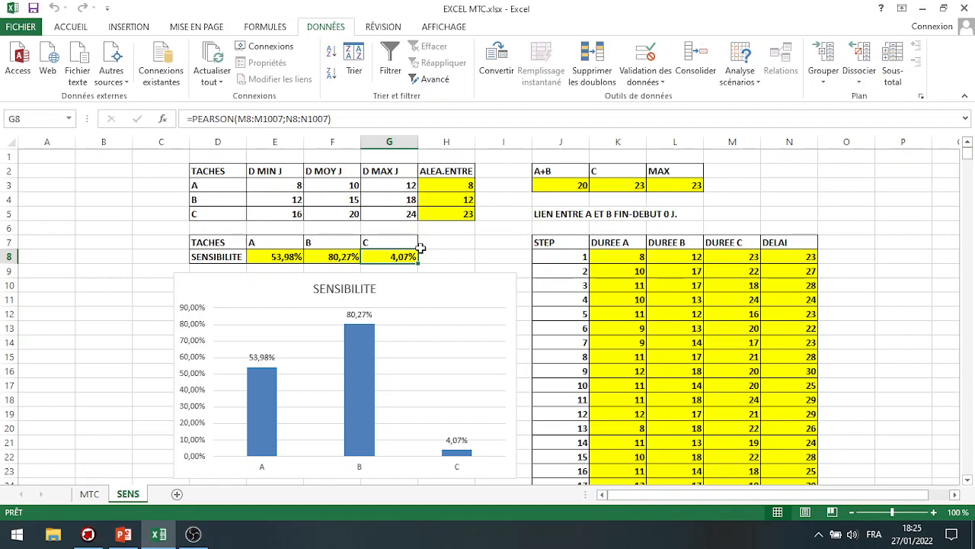
pyautogui.click(344, 259)
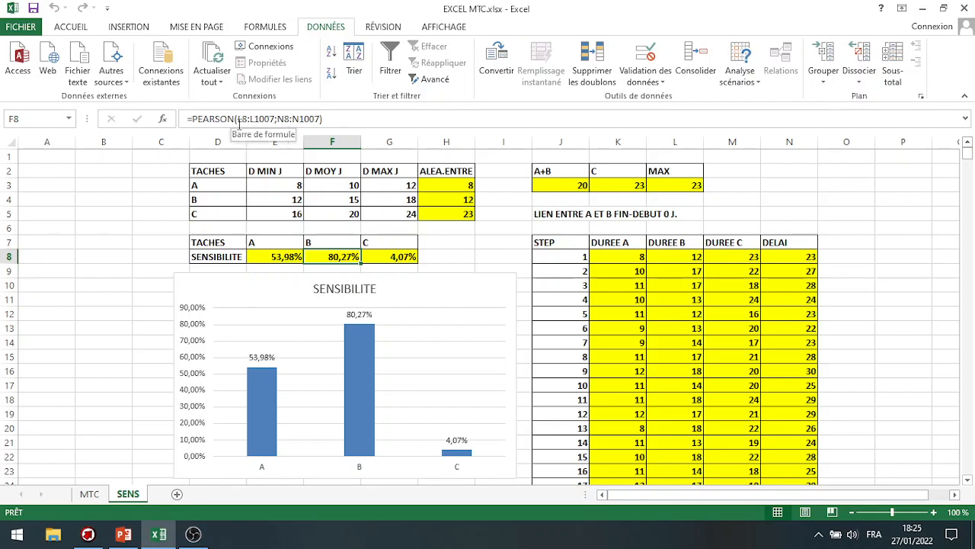
pyautogui.click(679, 258)
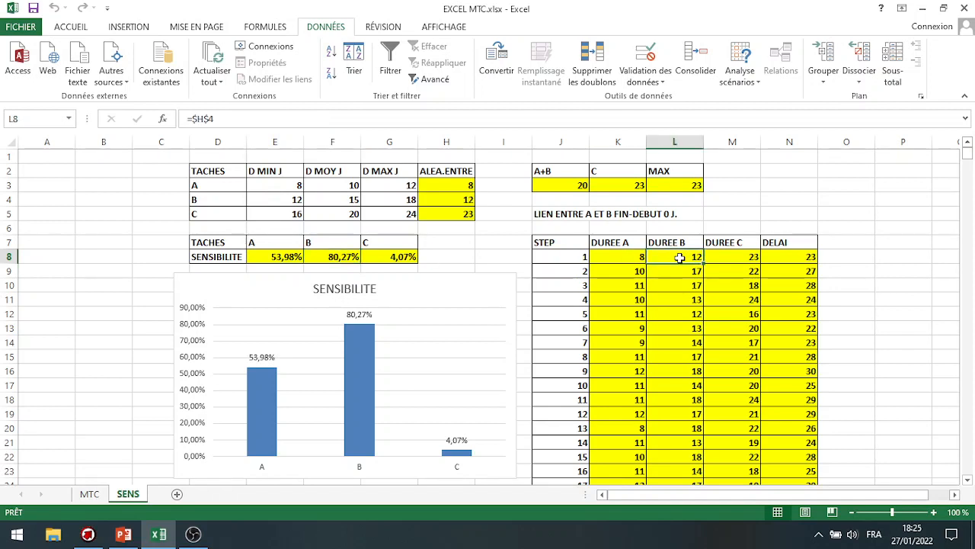
pyautogui.click(789, 257)
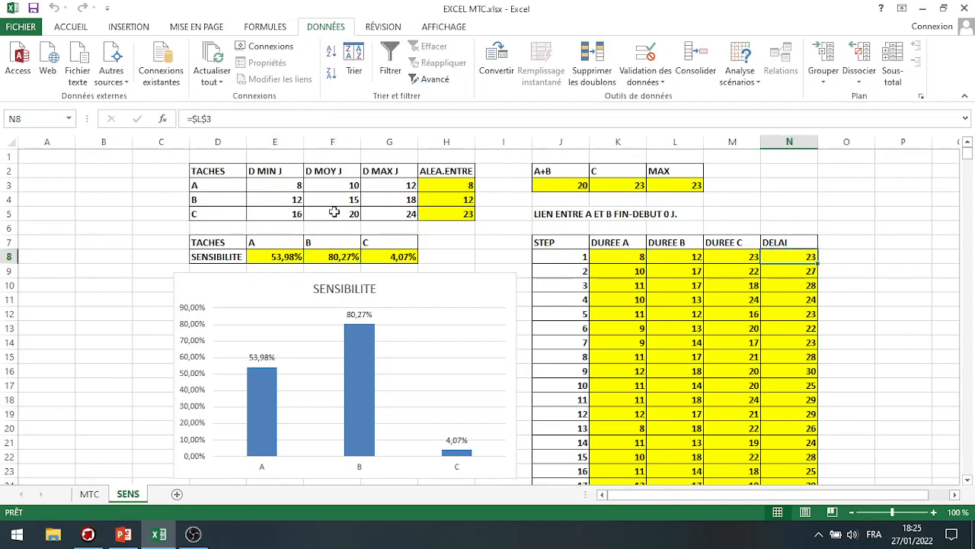
pyautogui.click(338, 259)
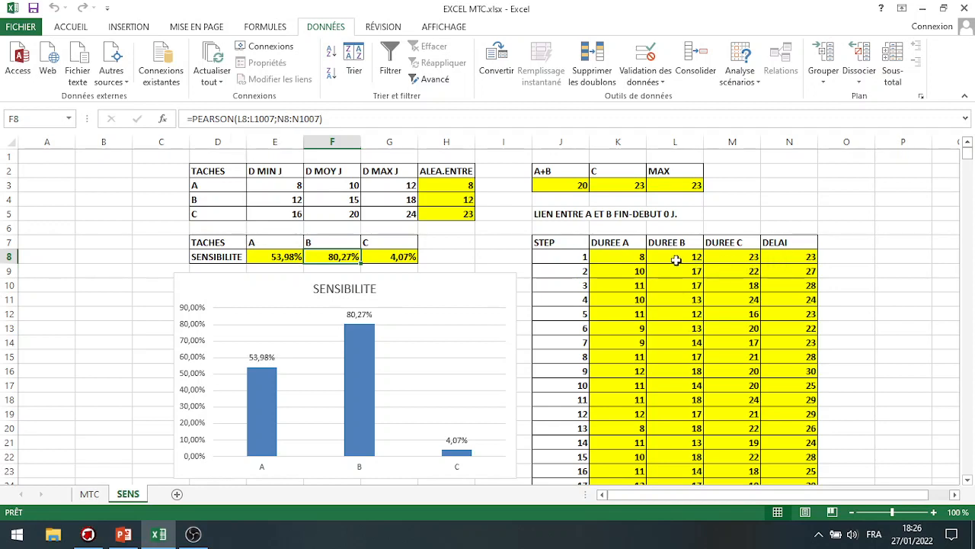
pyautogui.click(280, 257)
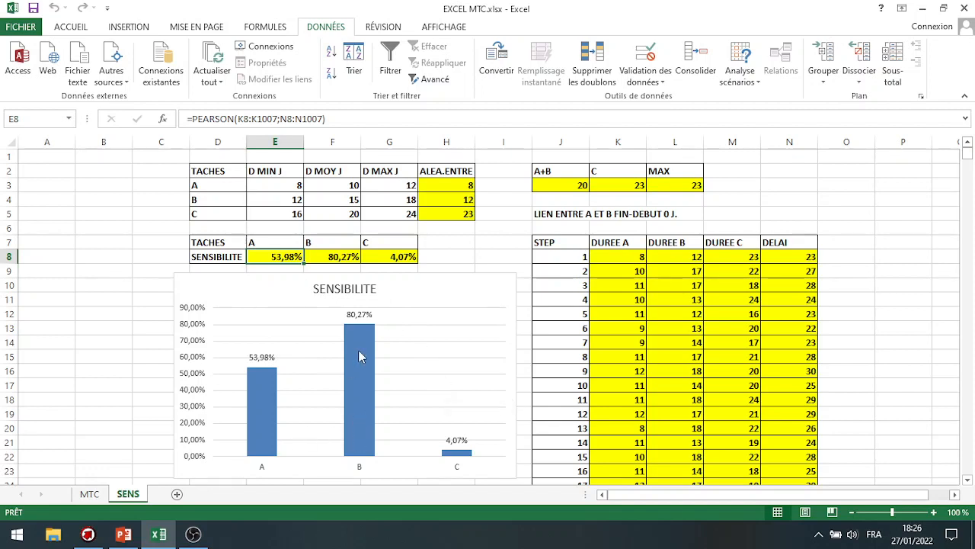
# - Switch to Primavera Risk Analysis and start a 1000-iteration risk analysis with the Tornado Graph shown afterwards
pyautogui.click(89, 537)
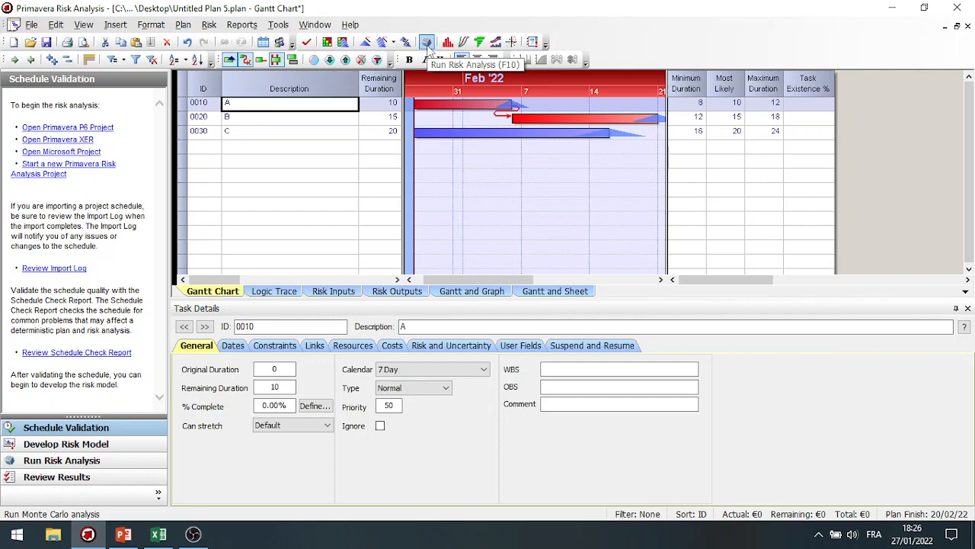
pyautogui.click(428, 43)
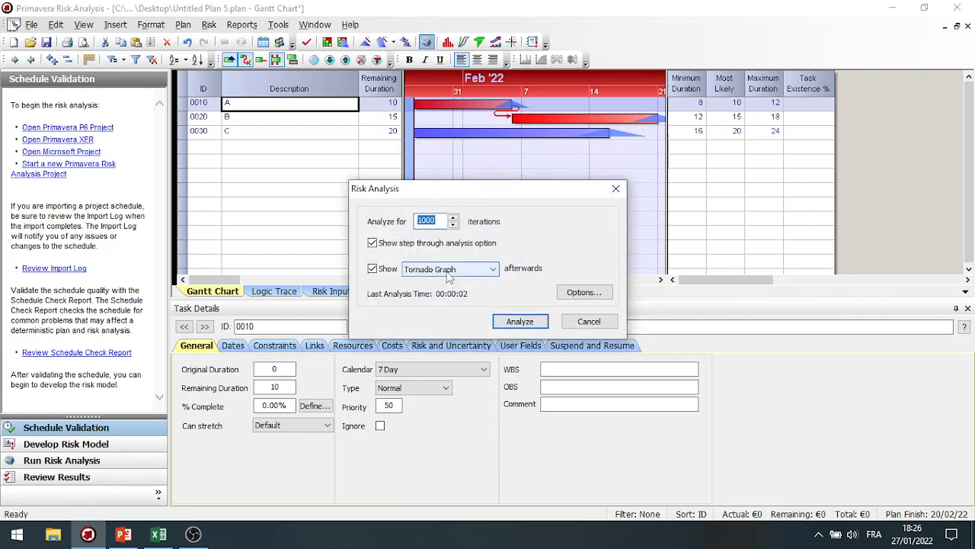
pyautogui.click(518, 322)
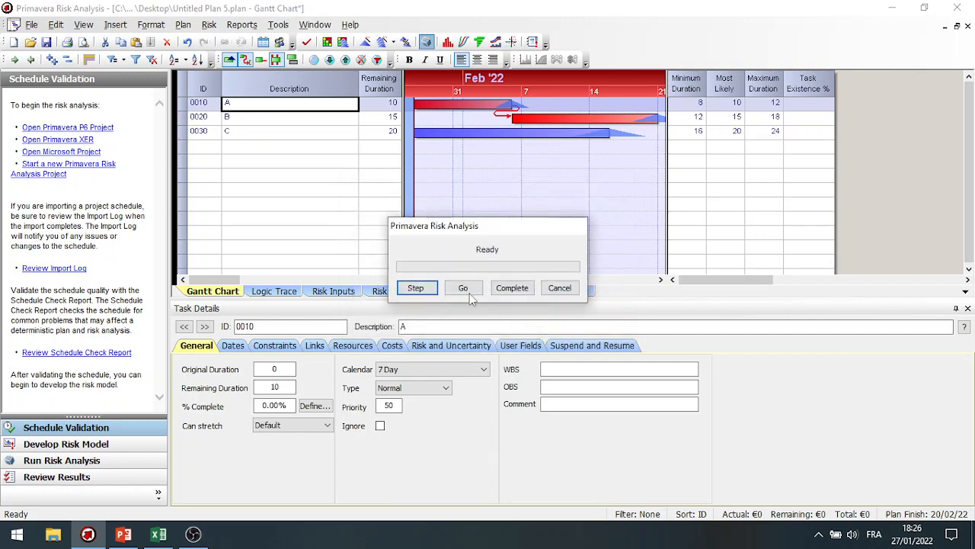
# - Step through the first three iterations of the simulation individually and run the remaining iterations to completion
pyautogui.click(415, 288)
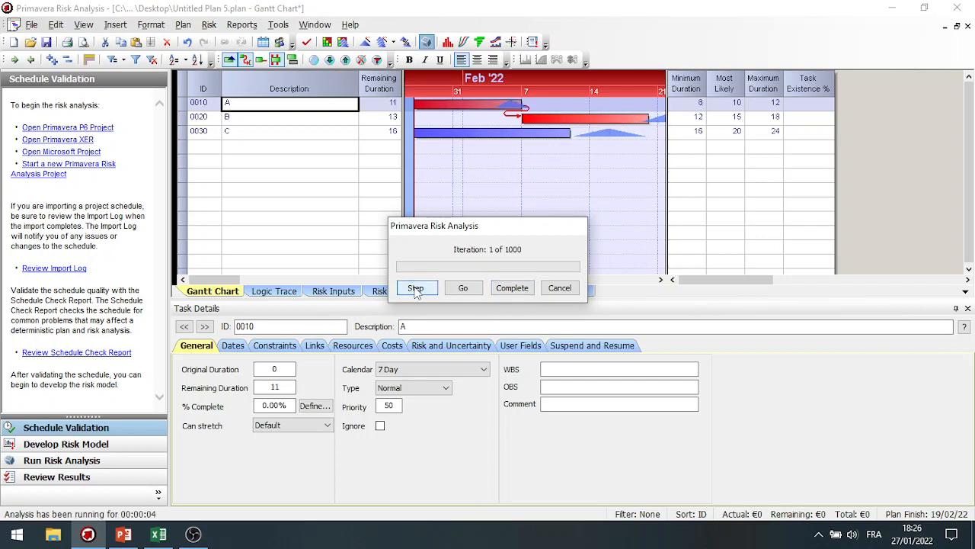
pyautogui.click(416, 288)
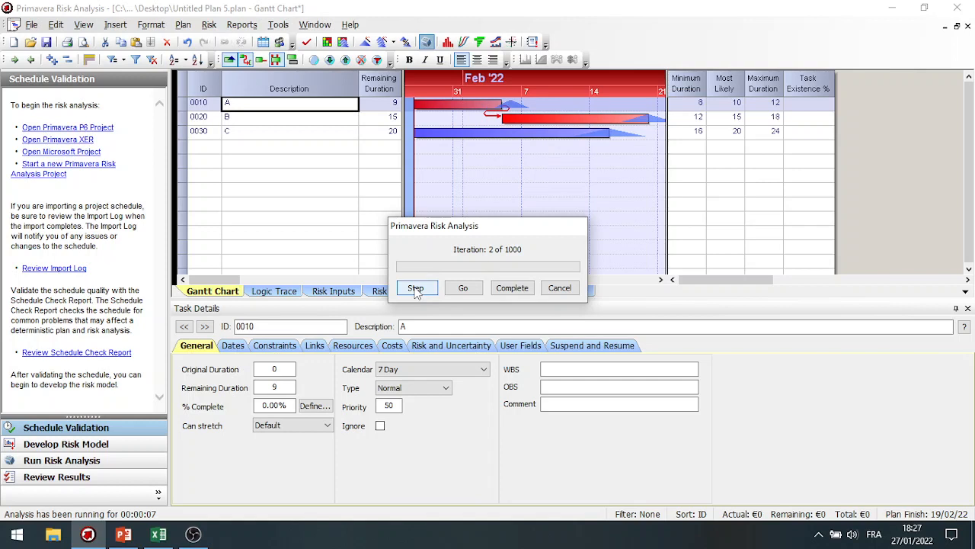
pyautogui.click(415, 288)
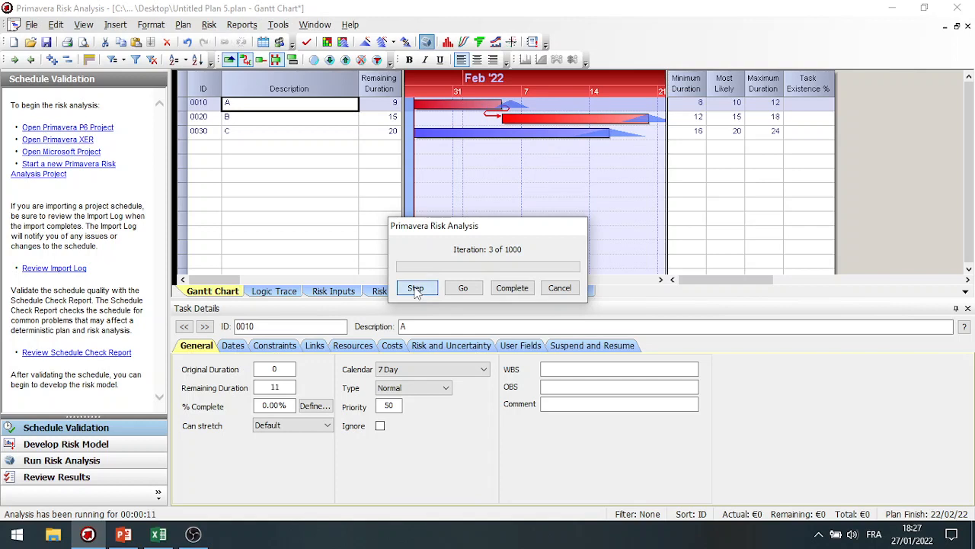
pyautogui.click(511, 290)
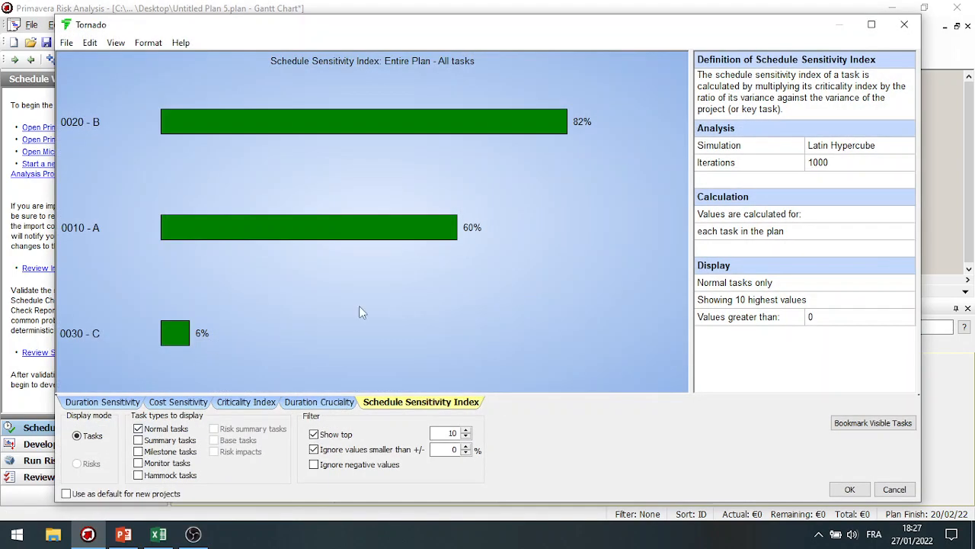
# - Compare the Duration Sensitivity, Criticality Index and Duration Cruciality tornado graphs for tasks A, B and C
pyautogui.click(113, 405)
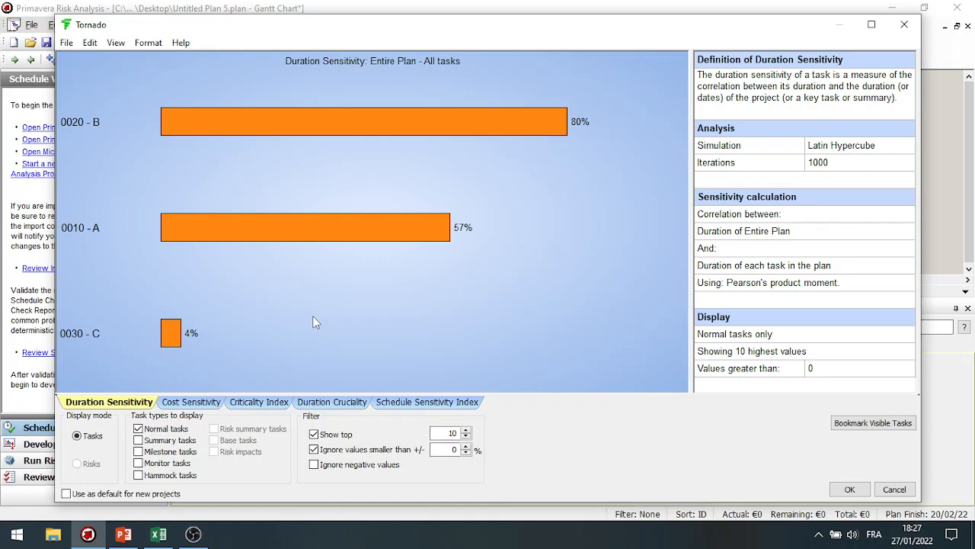
pyautogui.click(259, 402)
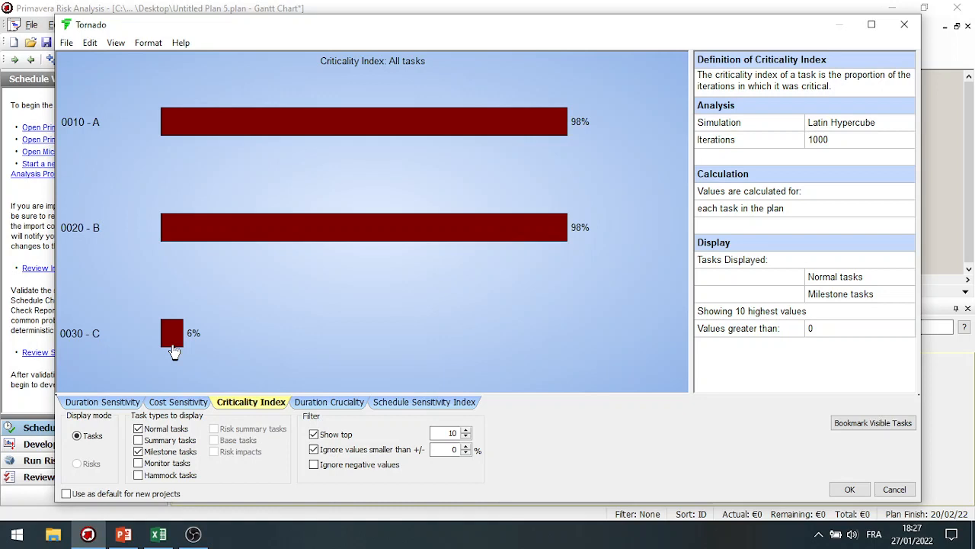
pyautogui.click(102, 406)
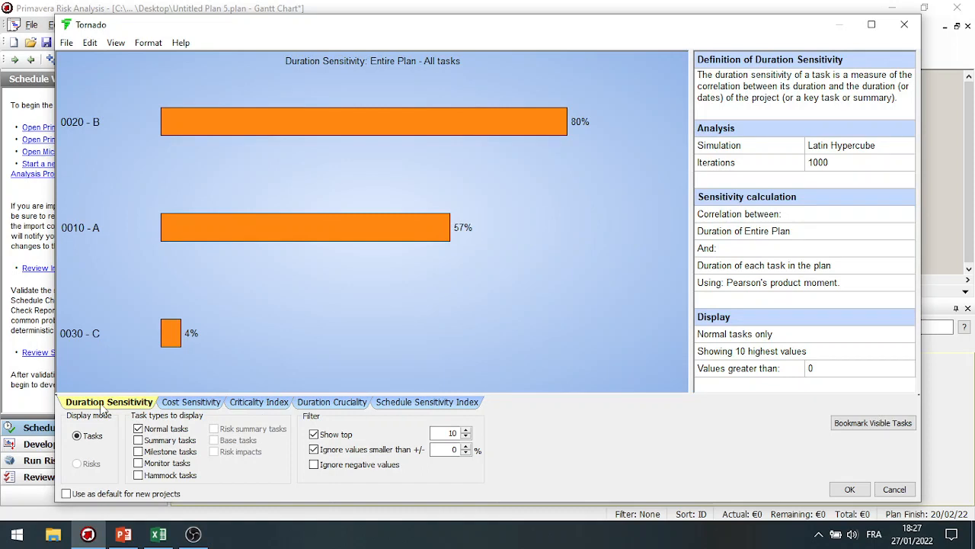
pyautogui.click(263, 404)
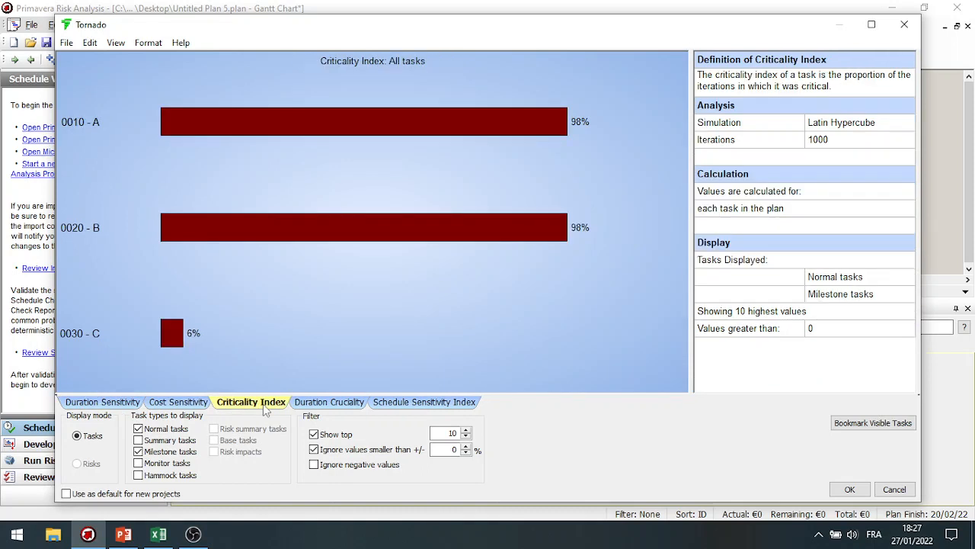
pyautogui.click(320, 402)
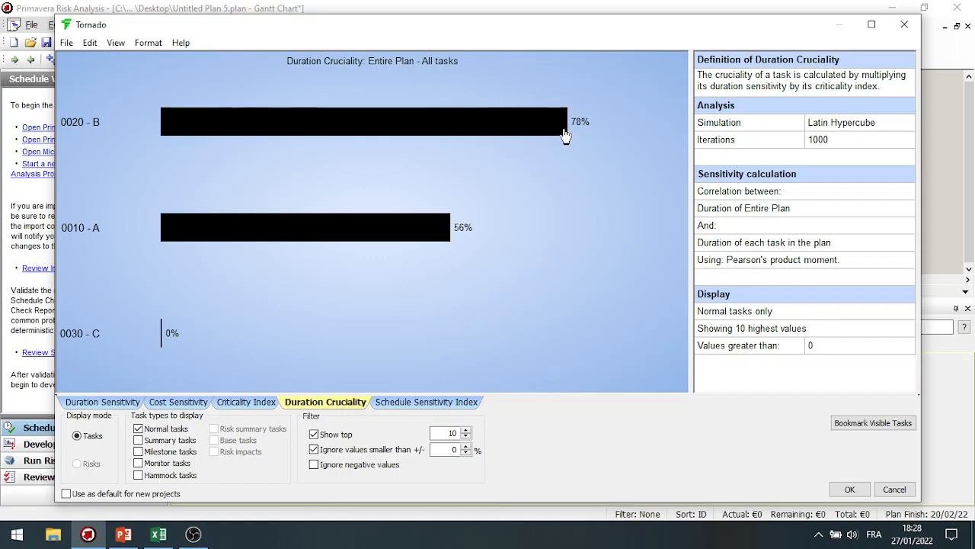
pyautogui.click(82, 401)
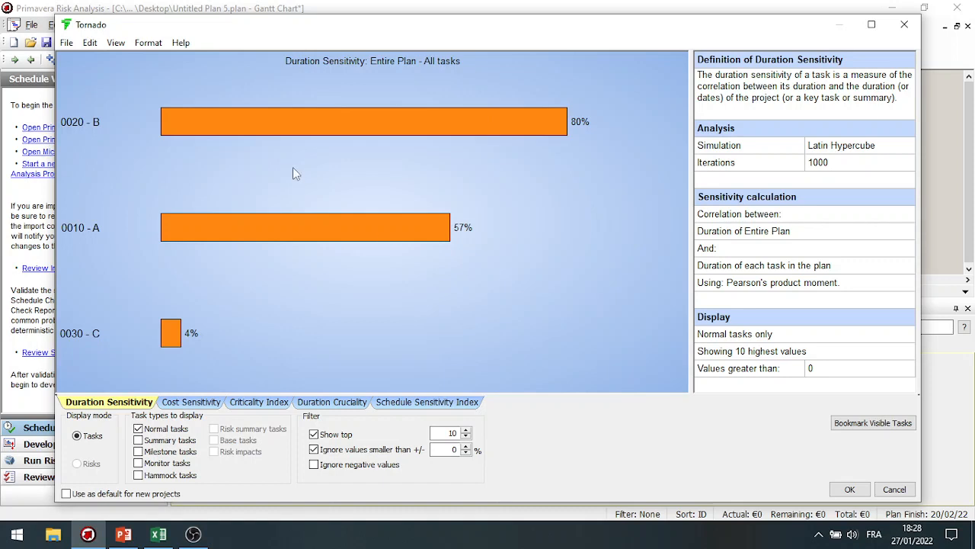
# - Change the duration sensitivity correlation method to Spearman's rank correlation in the task sensitivity settings and apply it
pyautogui.click(91, 44)
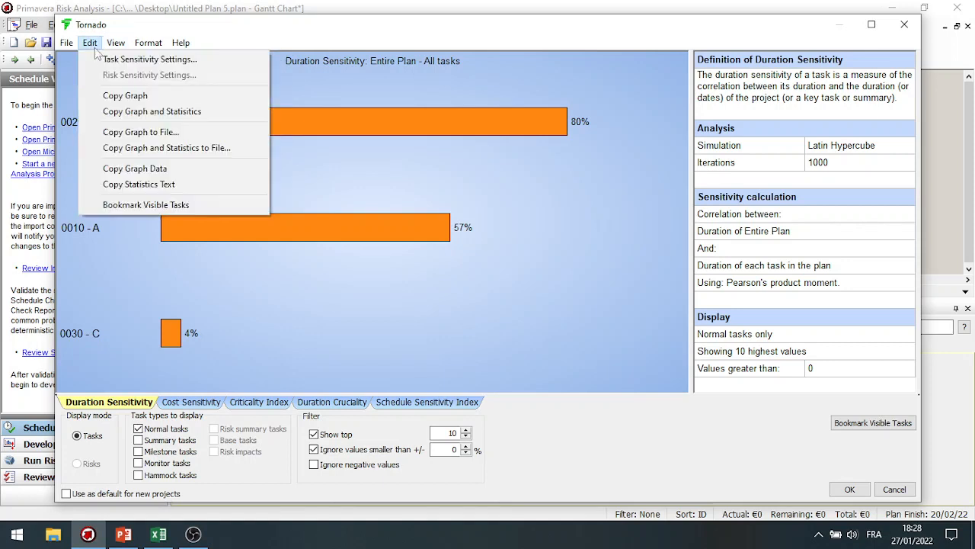
pyautogui.click(110, 60)
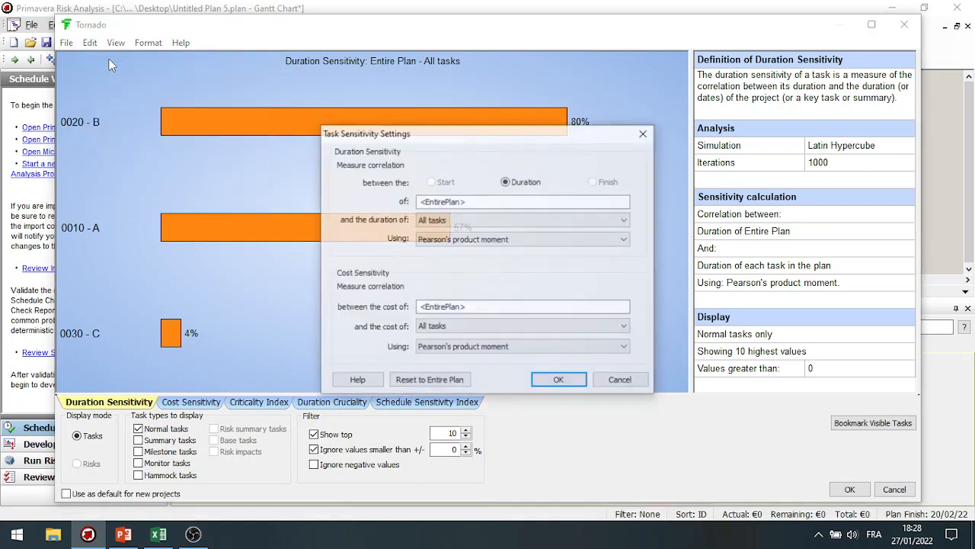
pyautogui.click(626, 240)
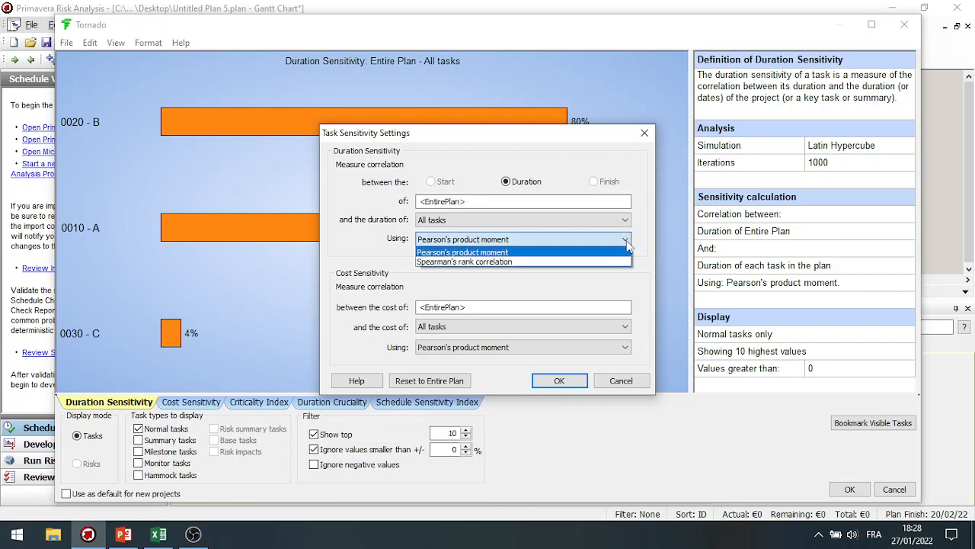
pyautogui.click(526, 262)
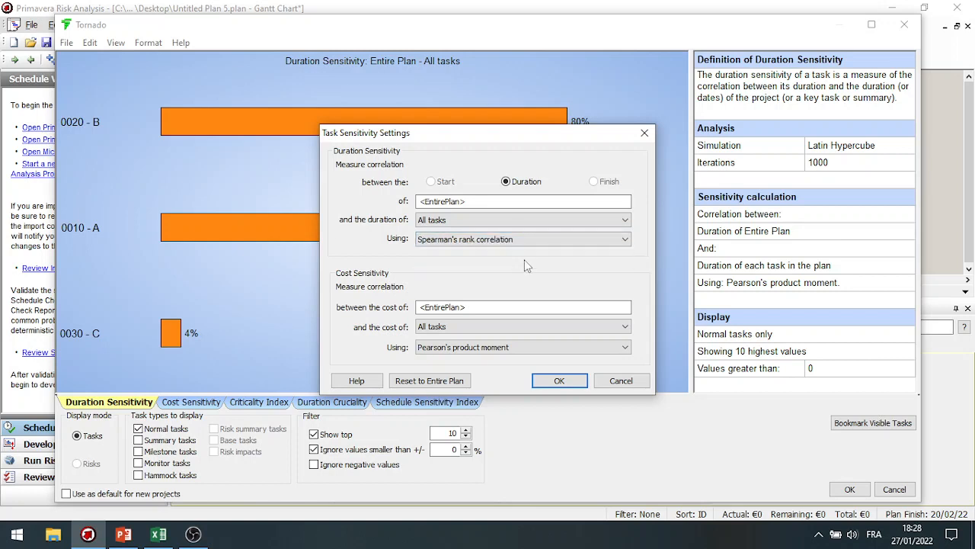
pyautogui.click(557, 381)
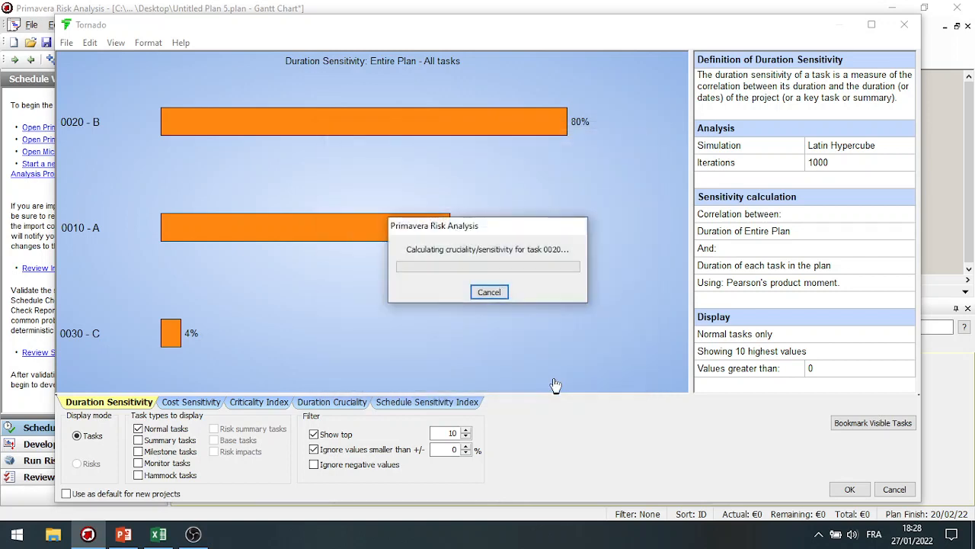